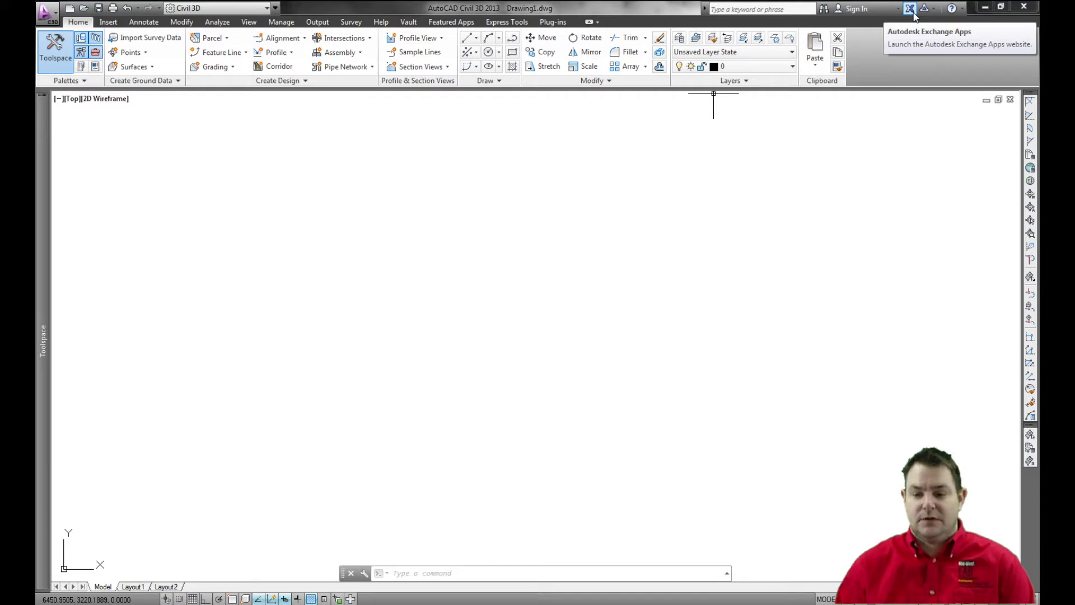
Launch the Autodesk Exchange Apps website from the InfoCenter toolbar.
left_click(910, 9)
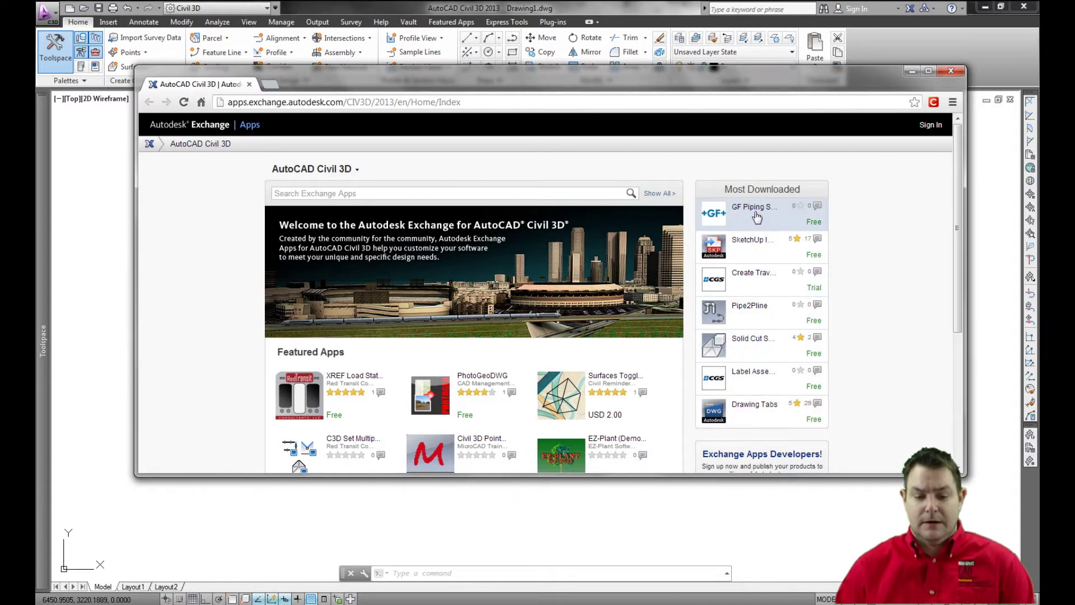
scroll(757, 223, "down", 3)
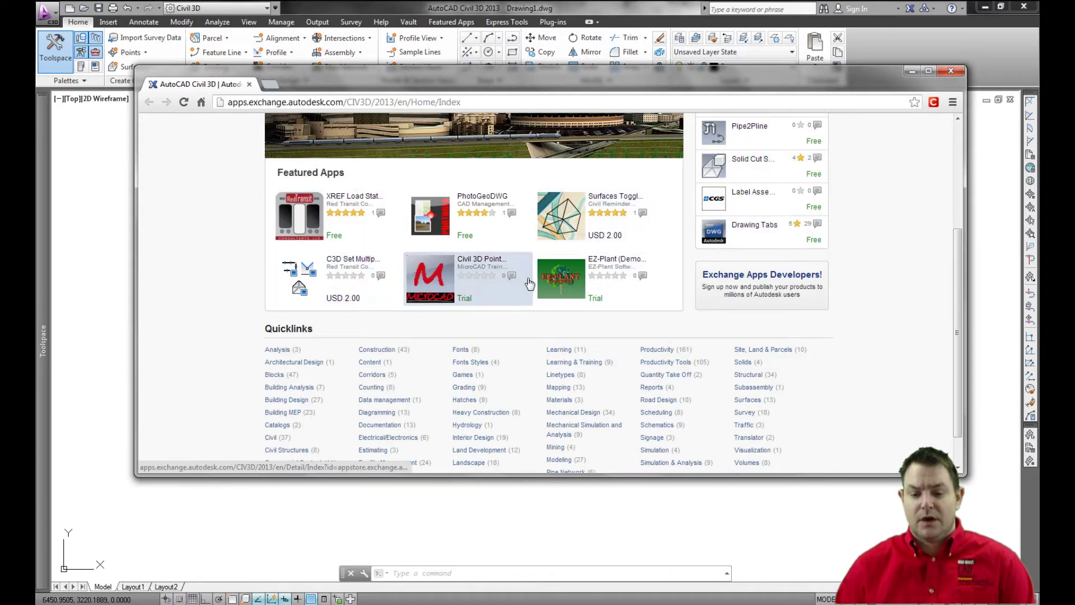
scroll(557, 283, "up", 2)
scroll(558, 282, "up", 1)
left_click(562, 194)
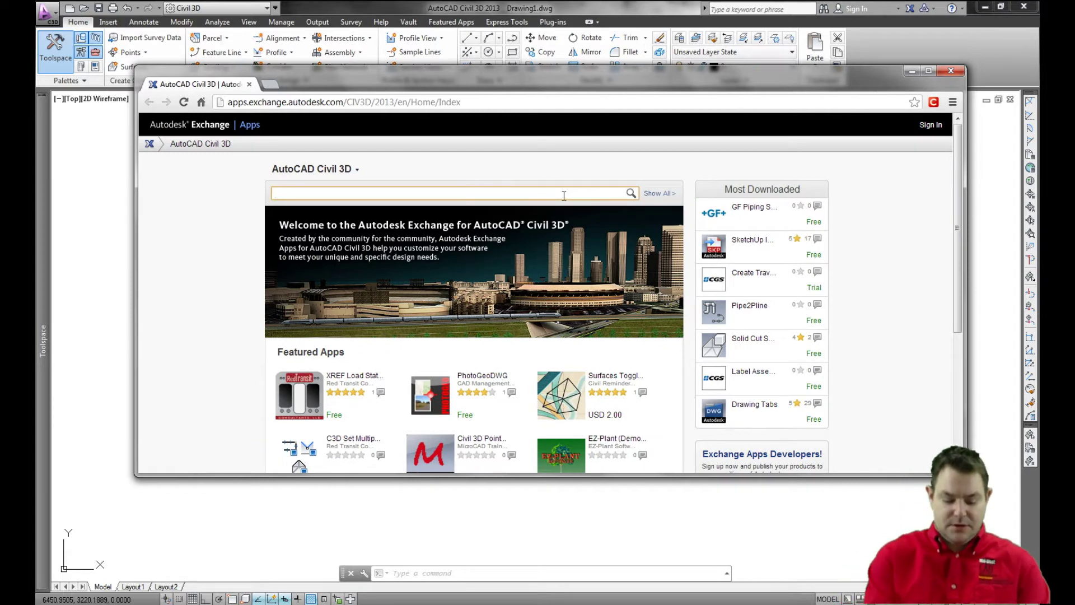
Search Exchange Apps for 'Autodesk' and filter the results to publisher Autodesk (22).
type("Autodesk")
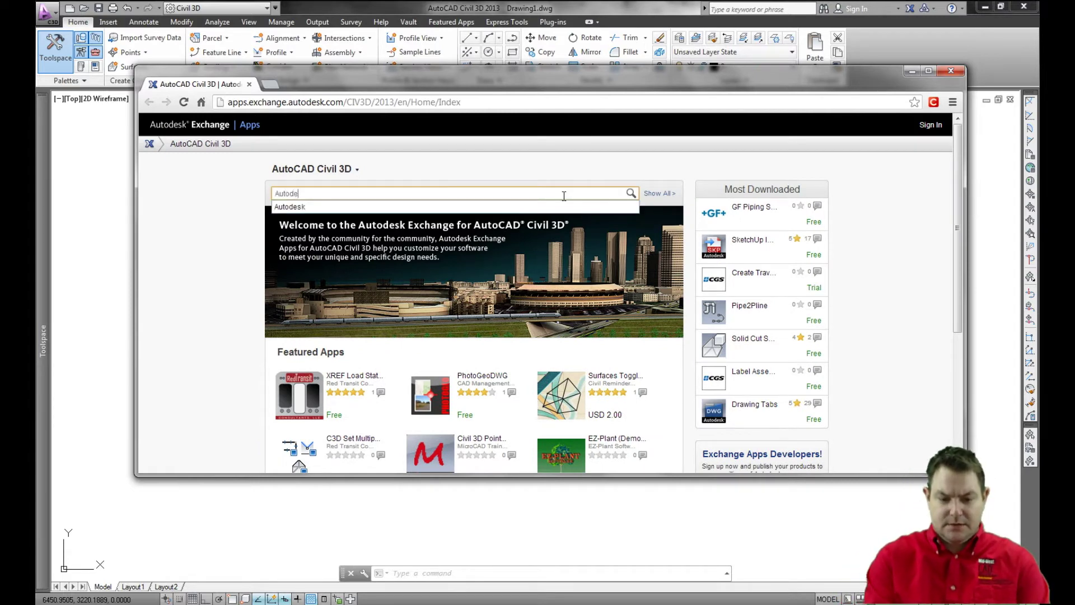
key("Return")
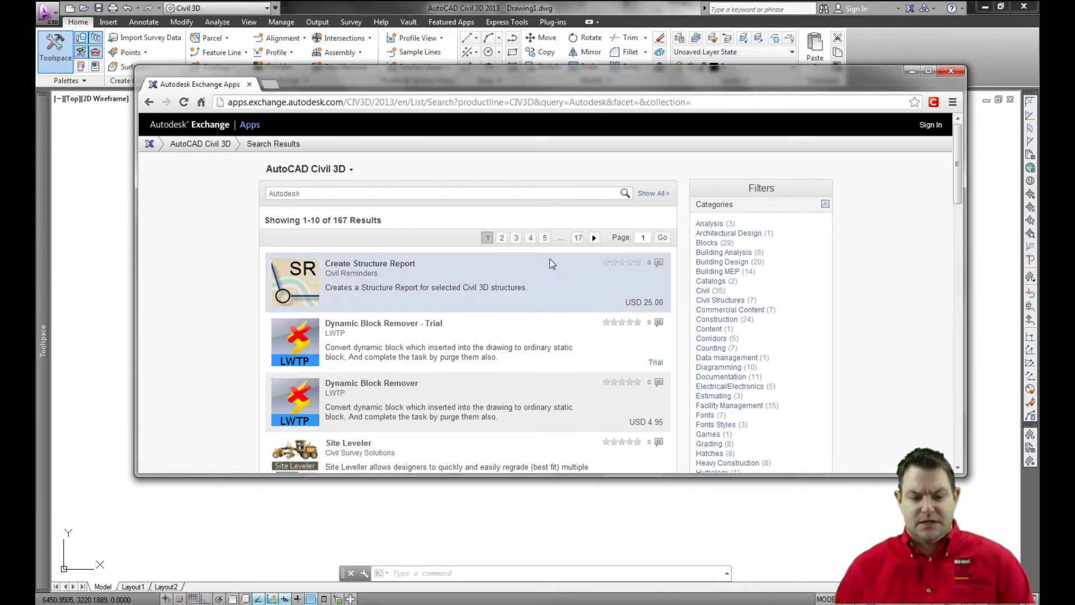
scroll(389, 267, "down", 1)
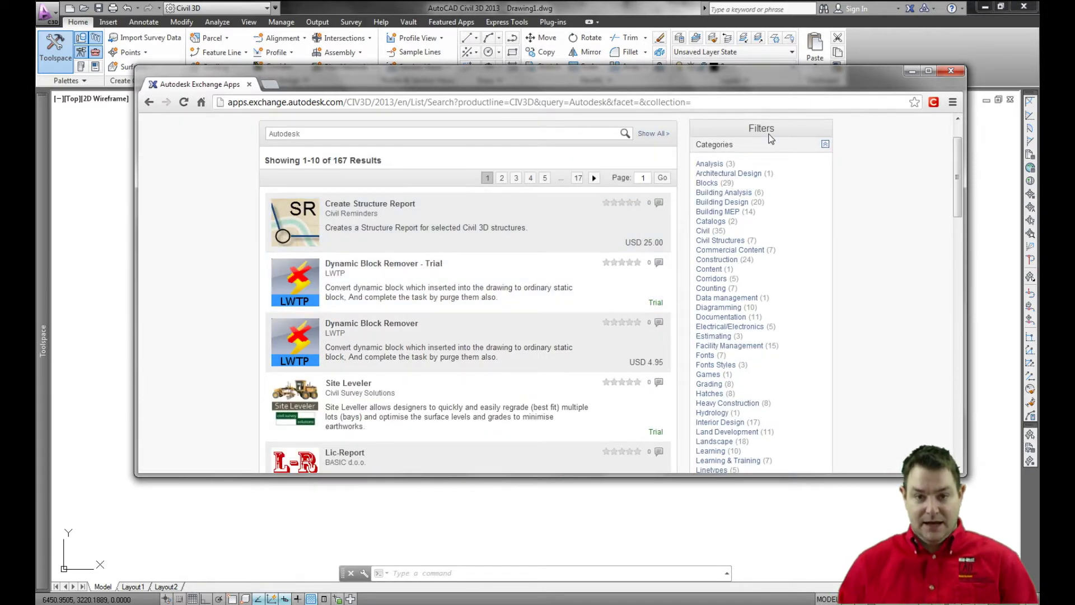
scroll(759, 184, "down", 9)
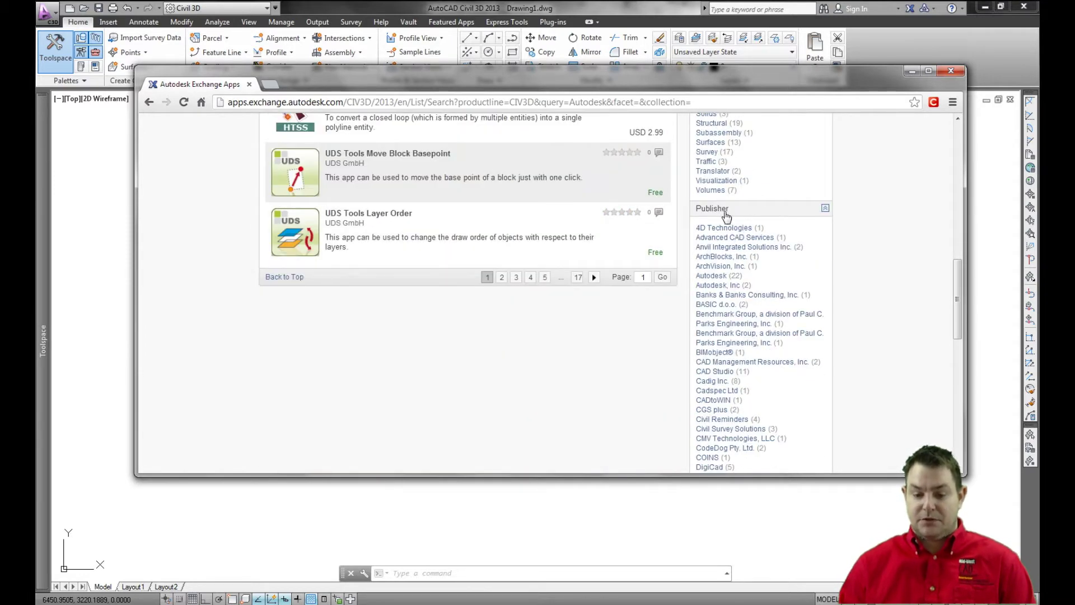
left_click(713, 276)
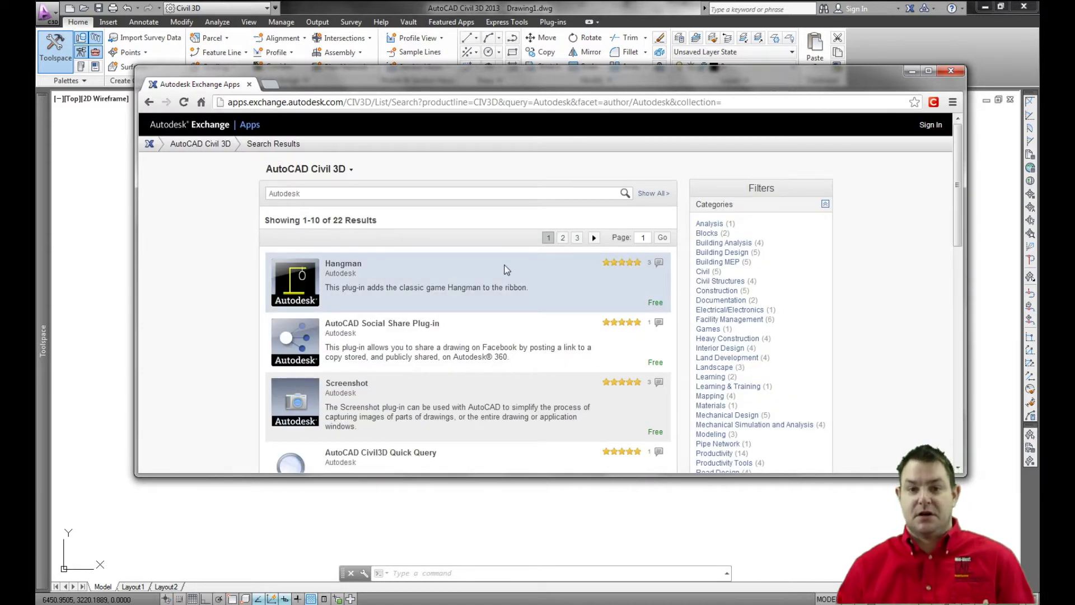
Find the Screenshot entry in the filtered results and open its detail page.
scroll(506, 268, "down", 1)
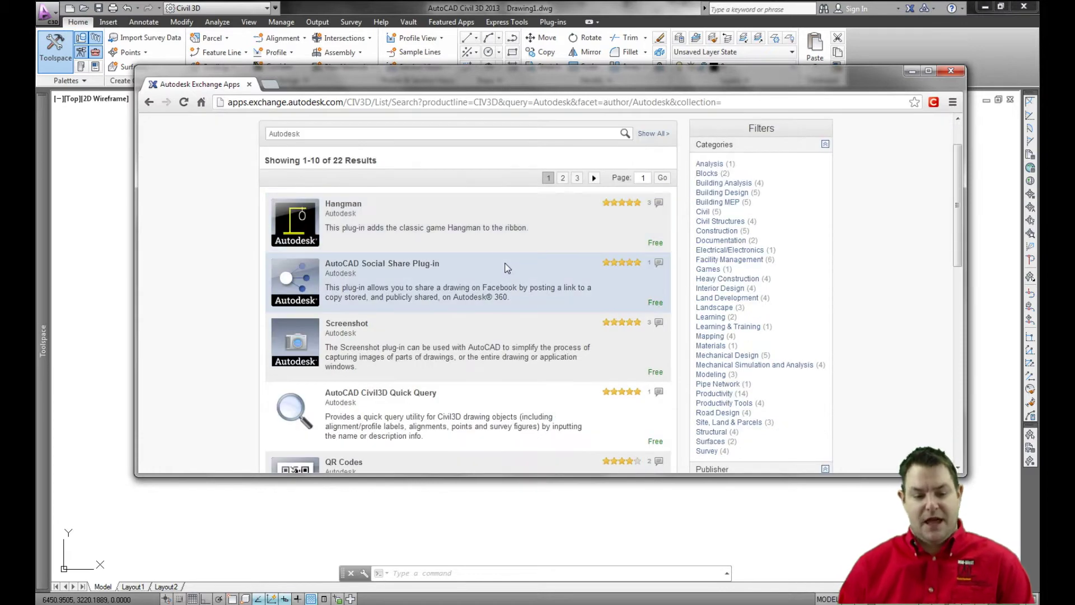
scroll(375, 217, "down", 1)
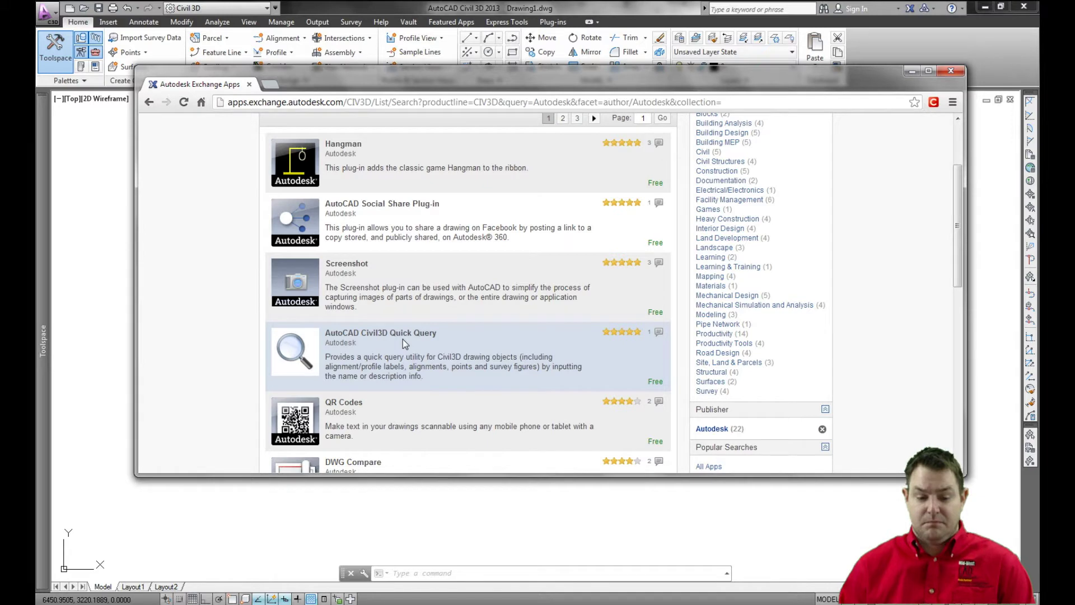
scroll(402, 338, "down", 2)
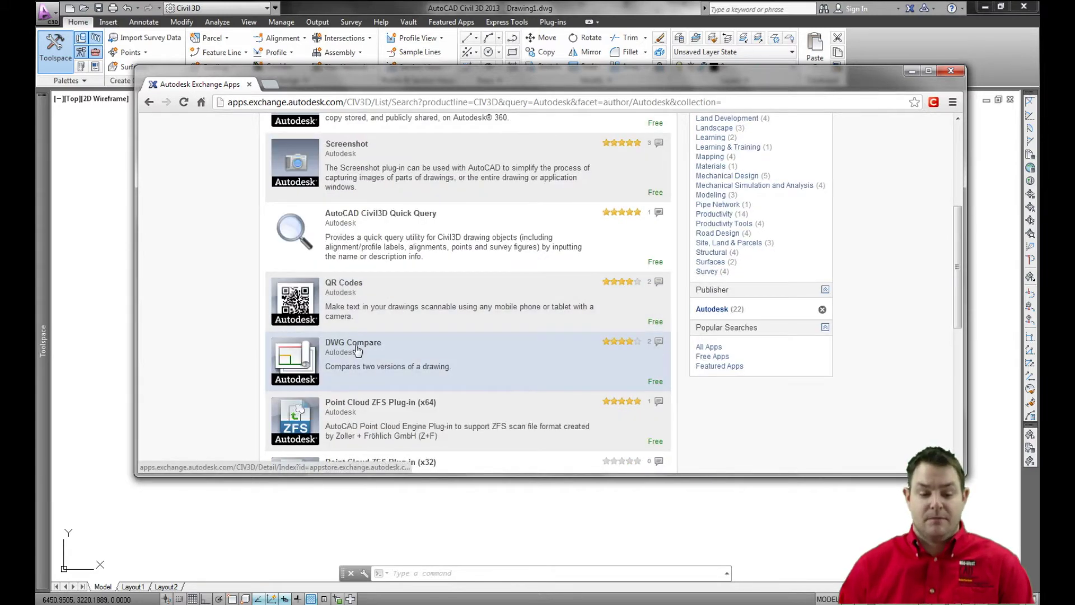
scroll(357, 348, "down", 3)
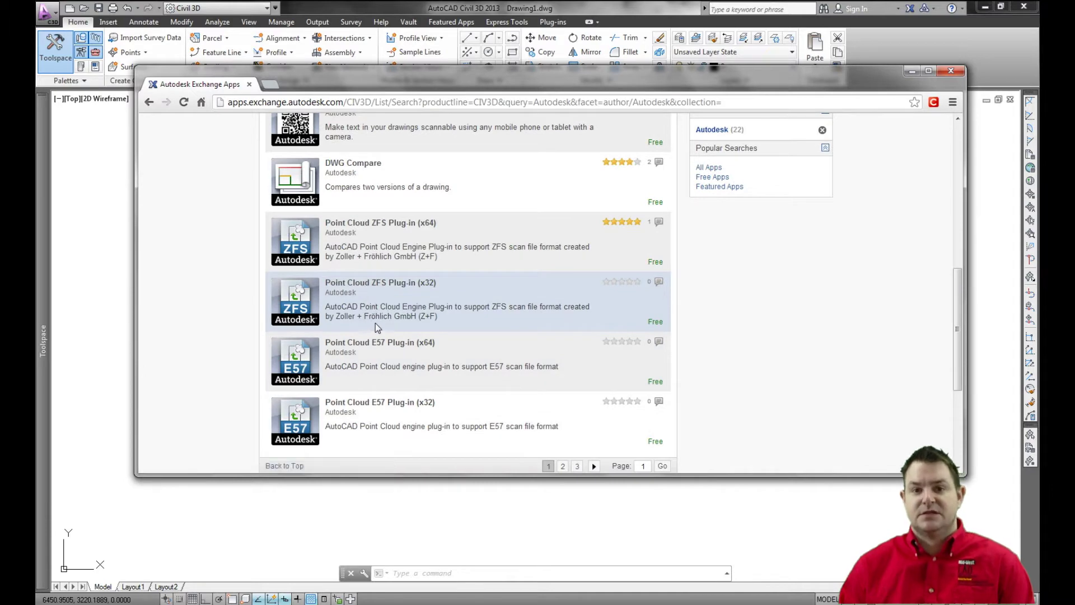
scroll(386, 320, "up", 5)
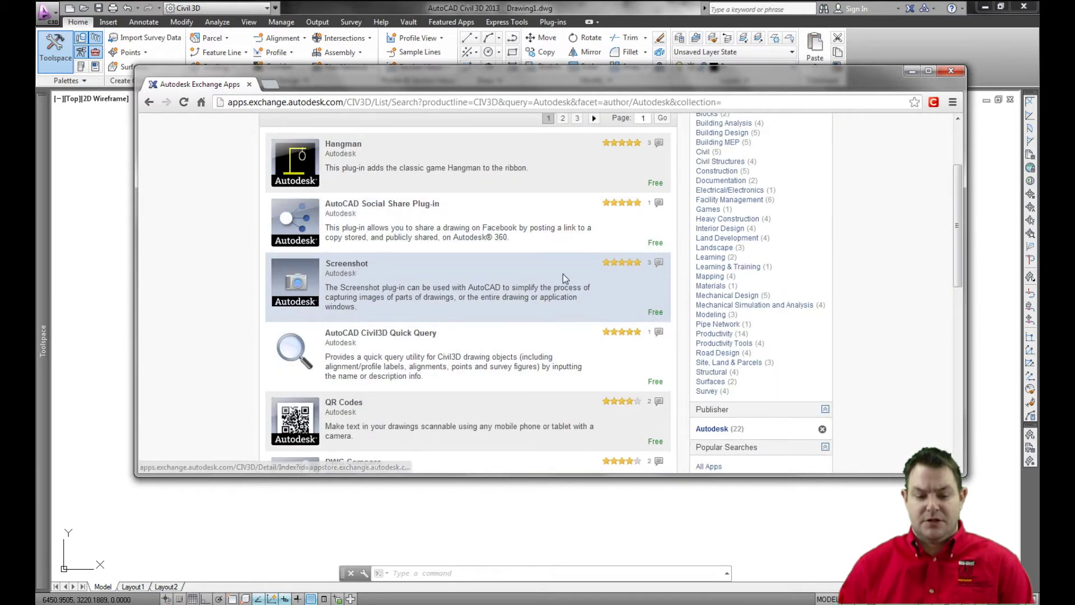
left_click(357, 271)
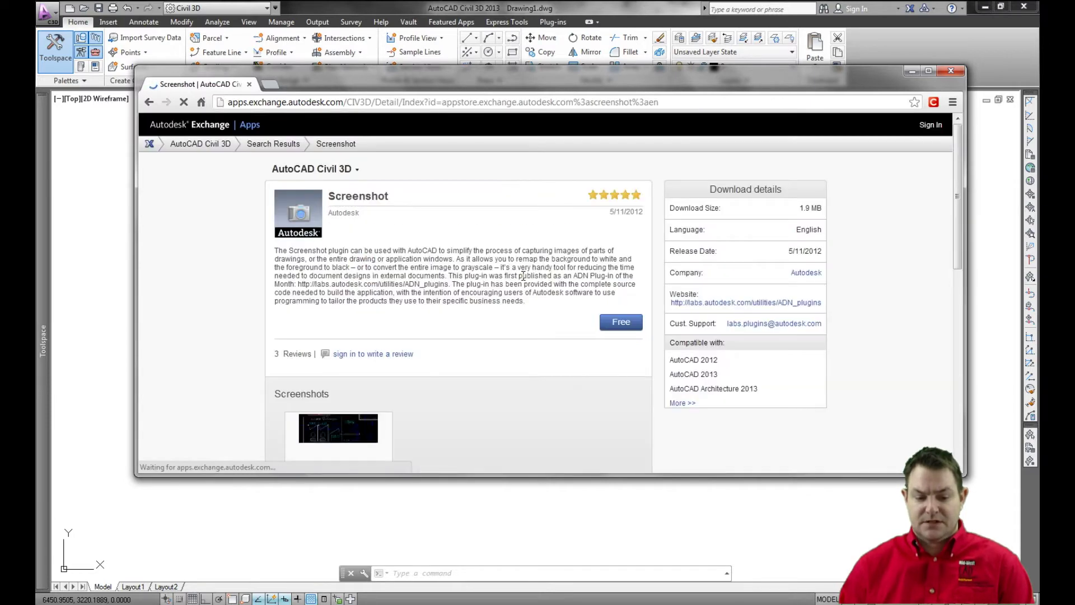
Request the free Screenshot download and sign in with the saved account e-mail and password.
scroll(486, 281, "down", 1)
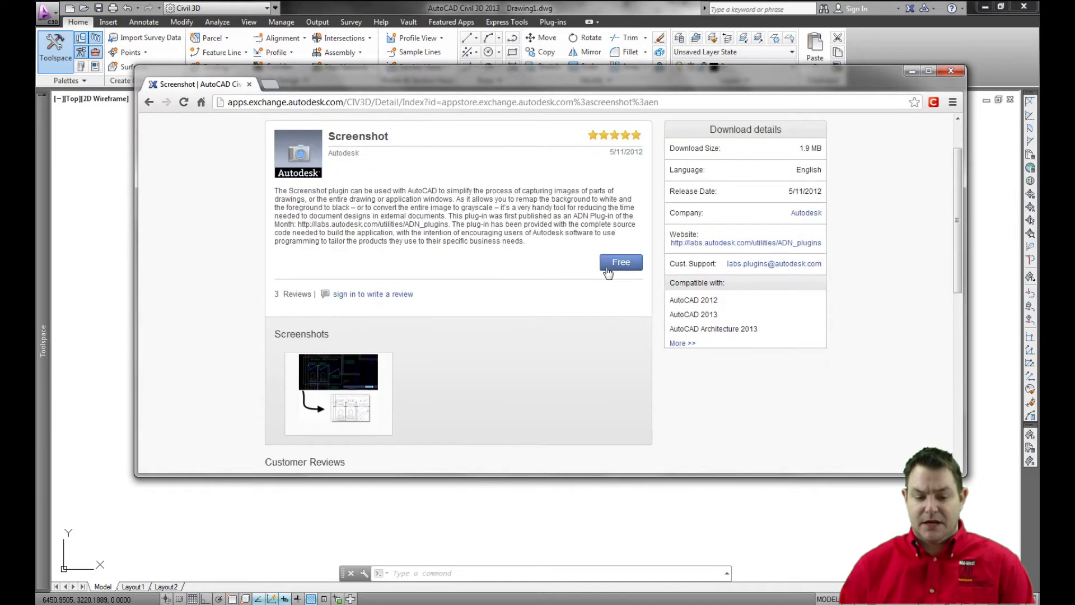
left_click(624, 267)
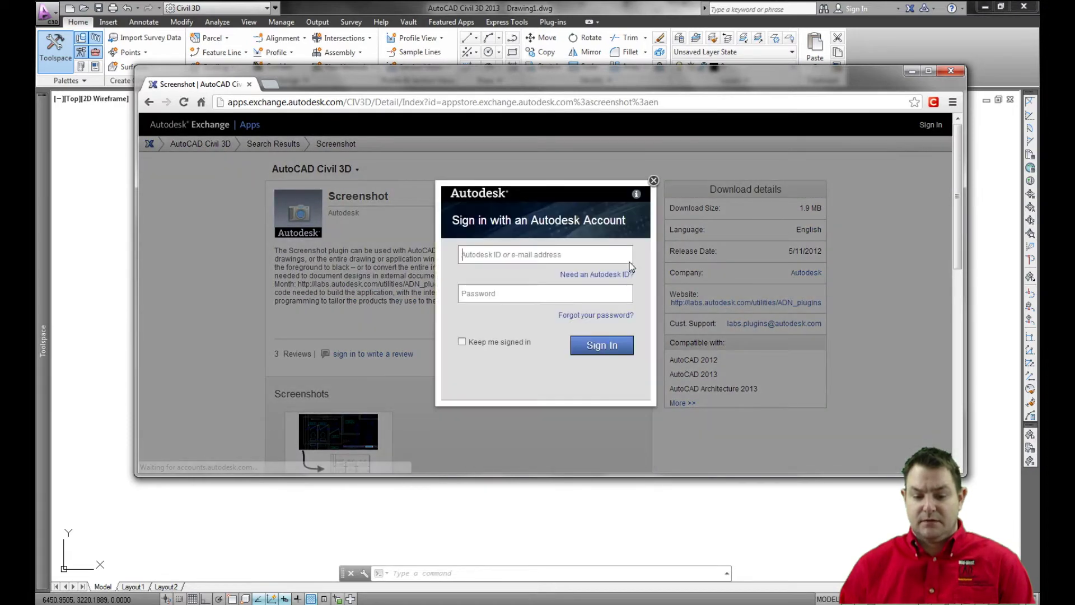
left_click(525, 256)
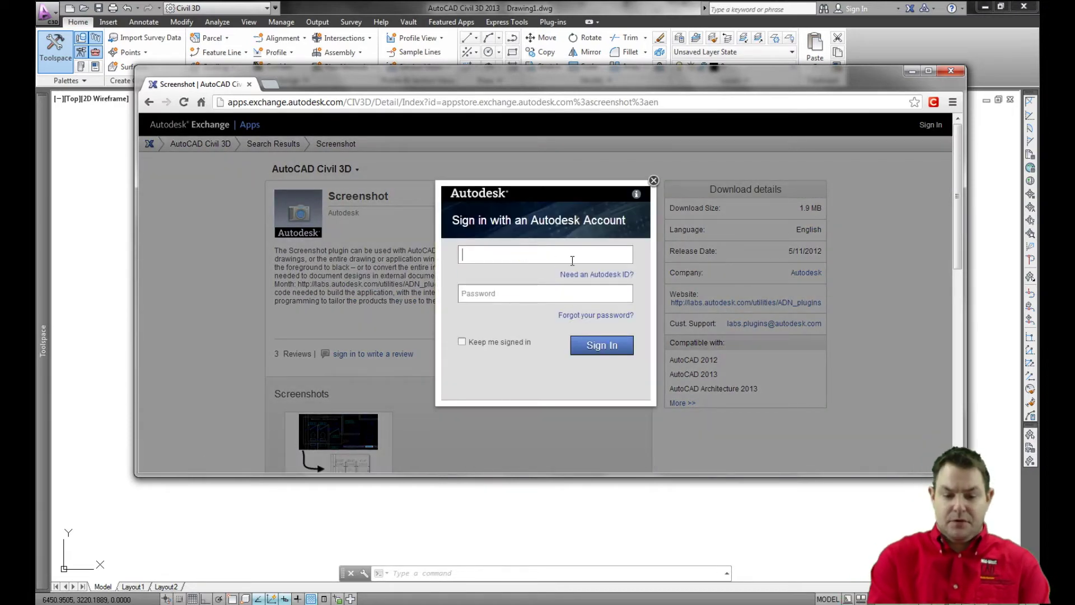
type("denv")
left_click(564, 284)
left_click(552, 294)
type("••••••••••")
key("Return")
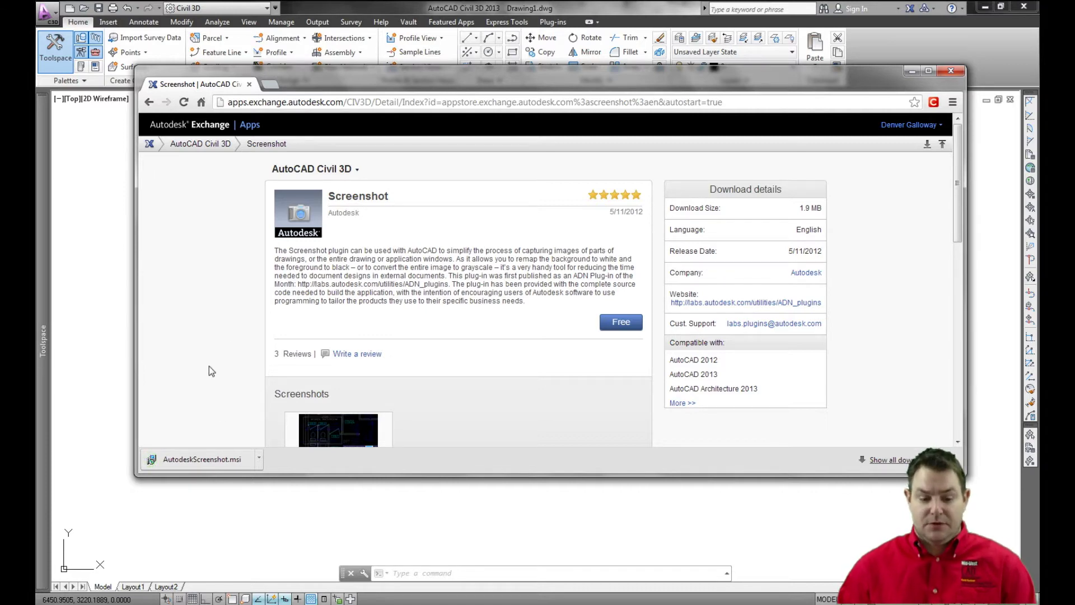
Run AutodeskScreenshot.msi past the security warning, install Screenshot 1.1.1, and close the success message.
left_click(259, 458)
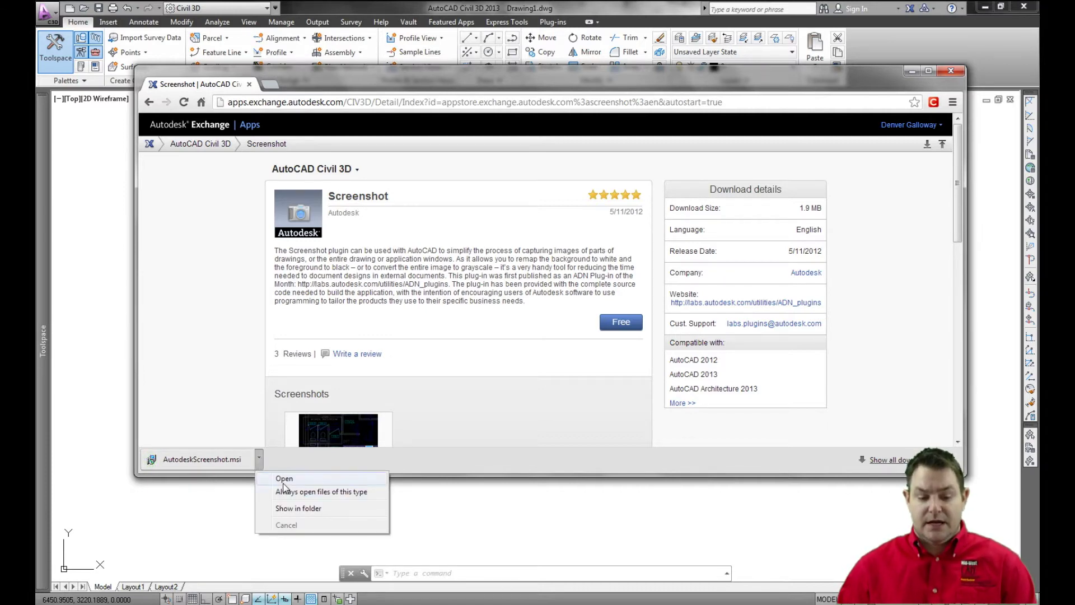
left_click(284, 481)
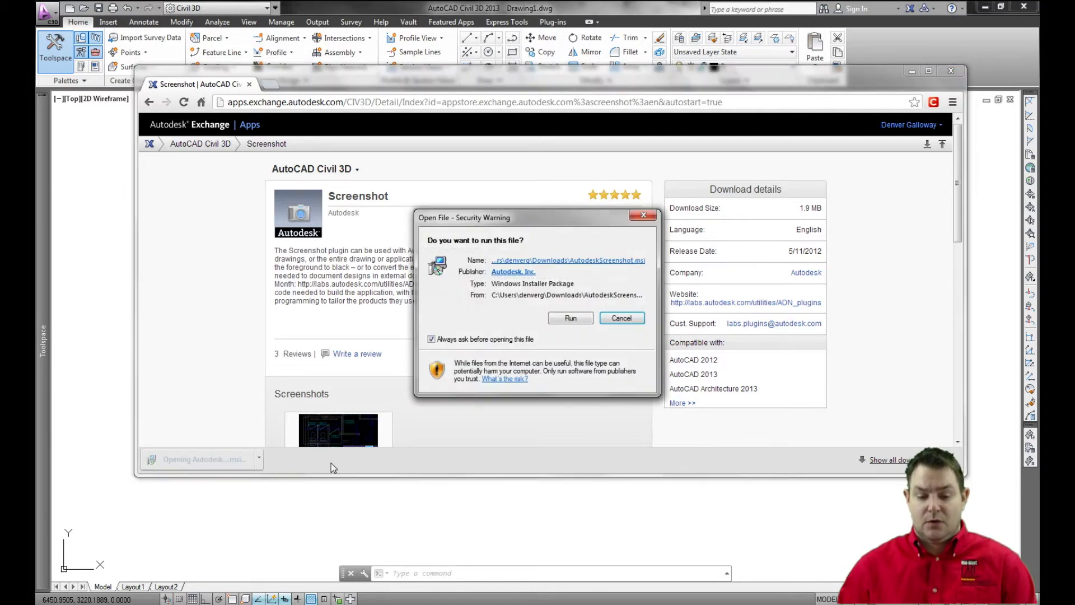
left_click(570, 318)
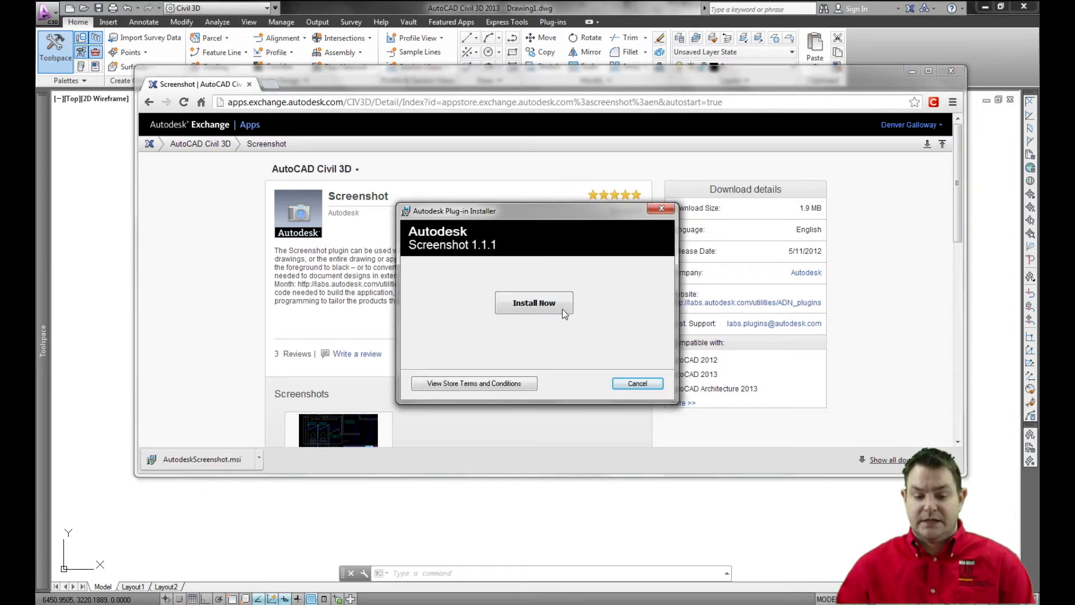
left_click(561, 308)
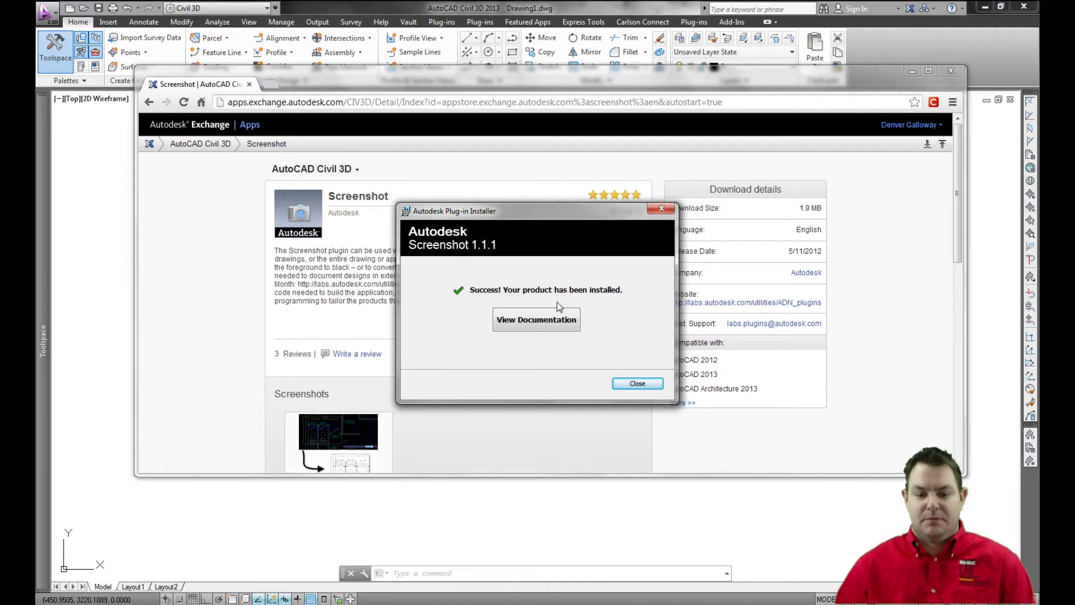
left_click(638, 383)
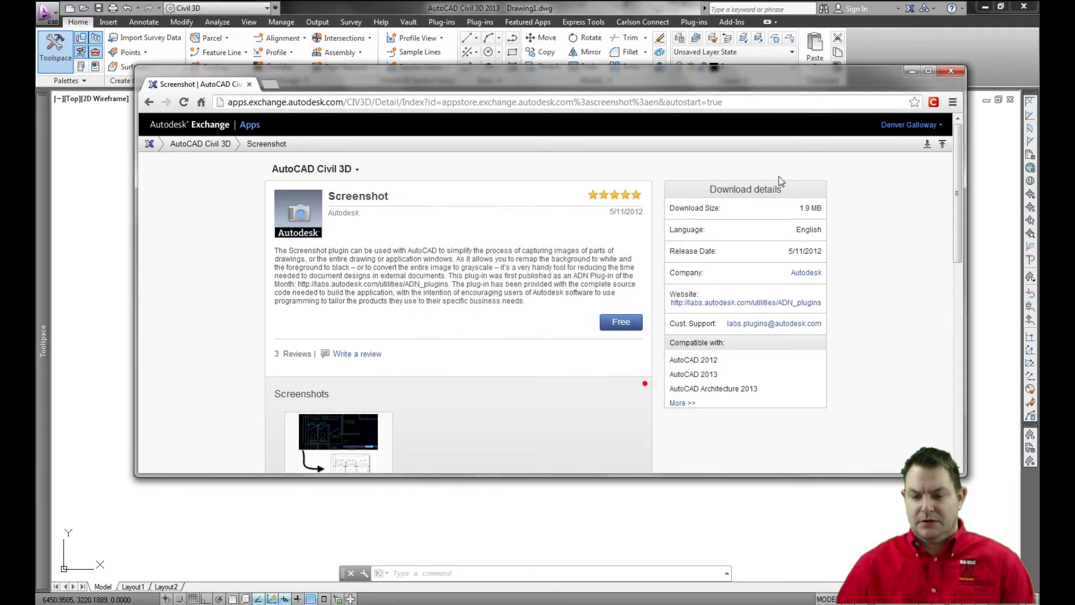
Close the Exchange window, browse the plug-in tabs to Add-Ins, and start Screenshot.
left_click(951, 71)
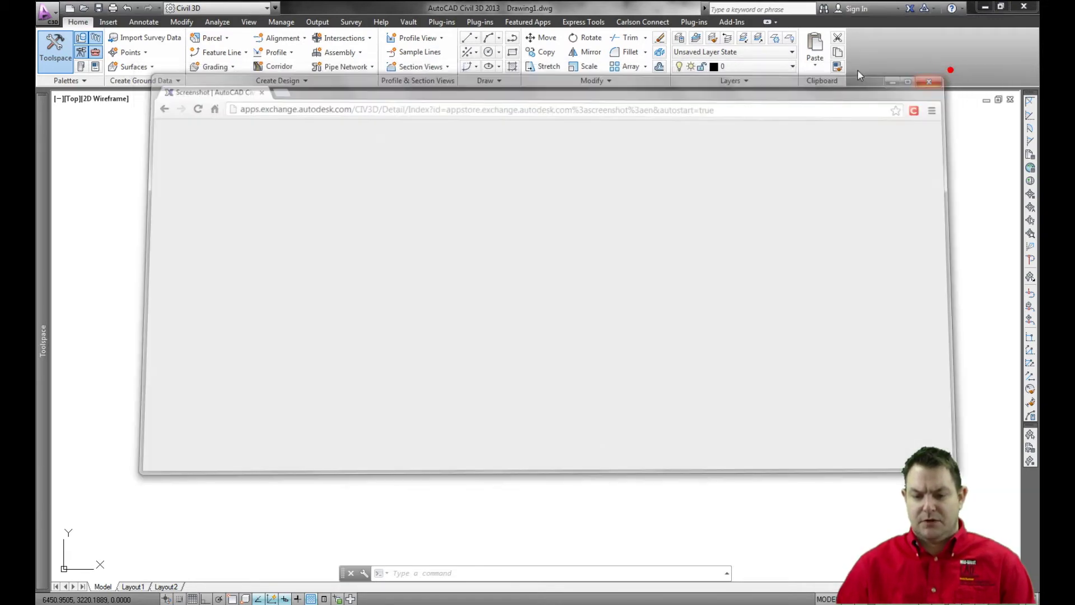
left_click(694, 22)
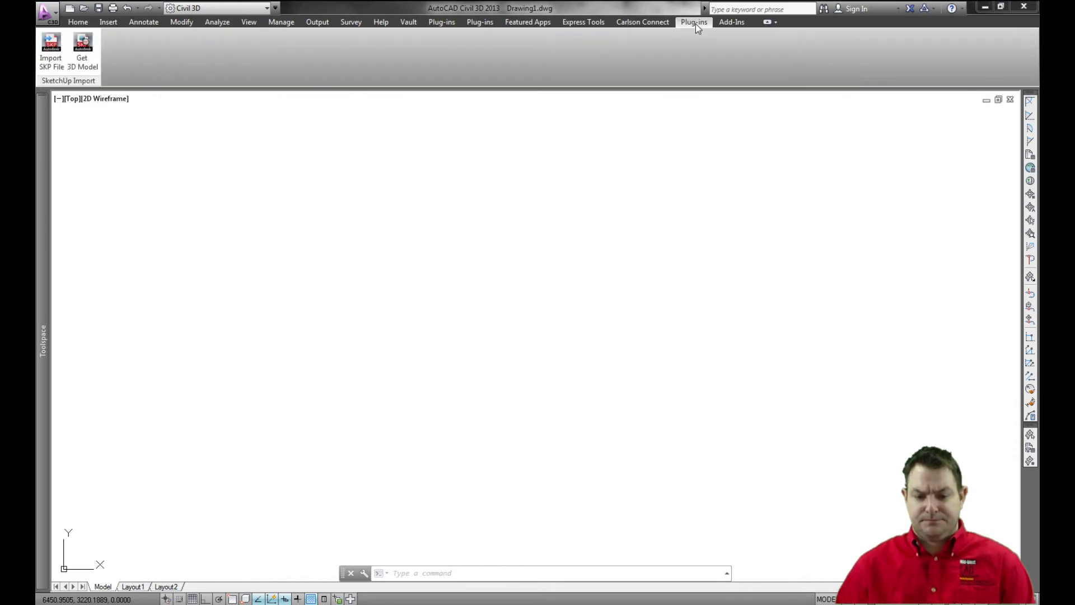
left_click(480, 24)
left_click(440, 24)
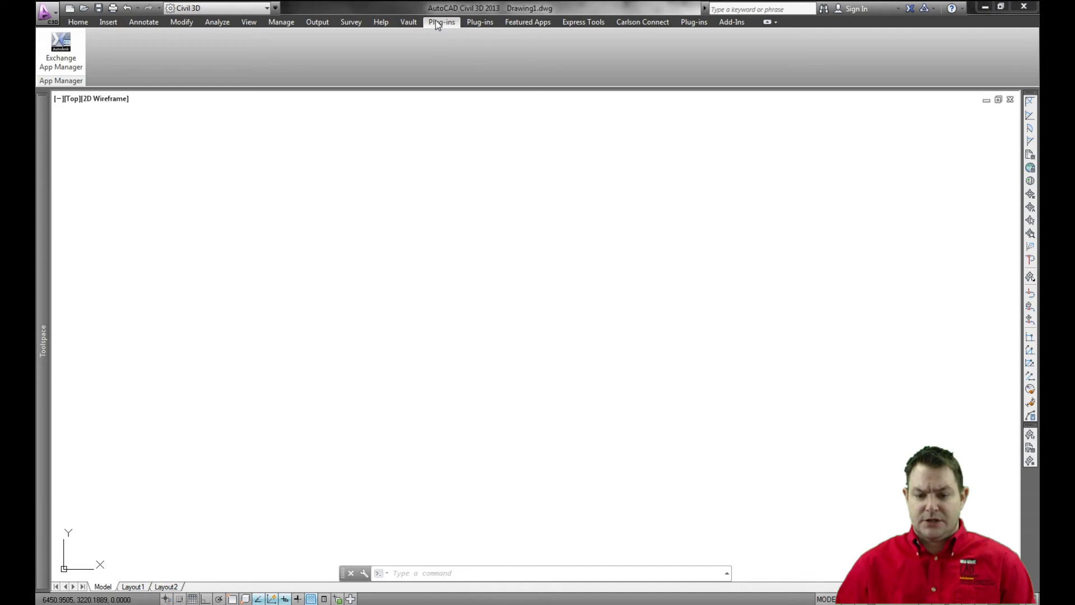
left_click(730, 21)
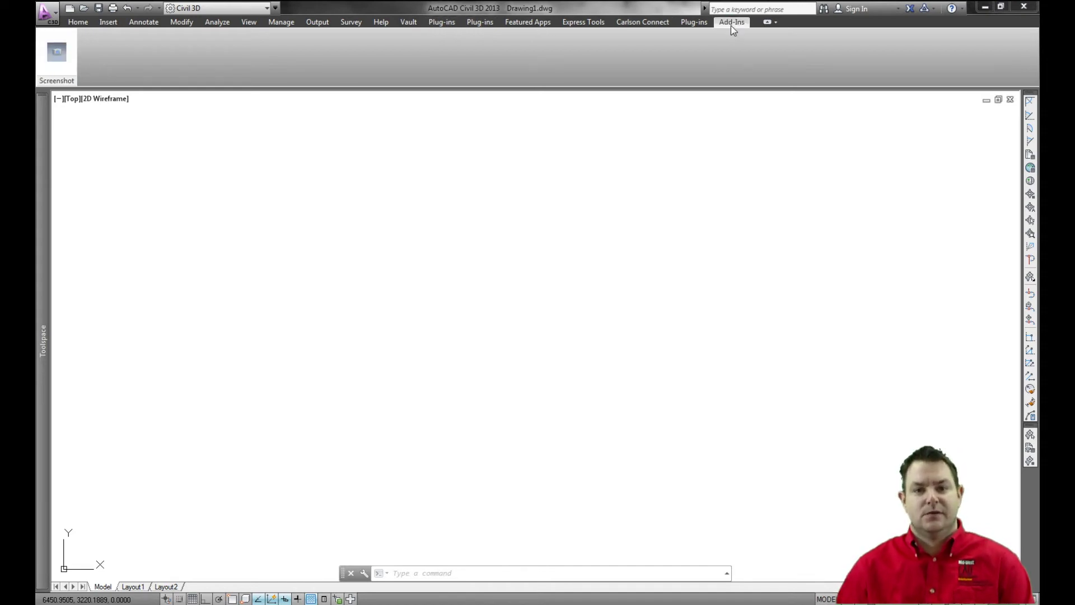
left_click(56, 53)
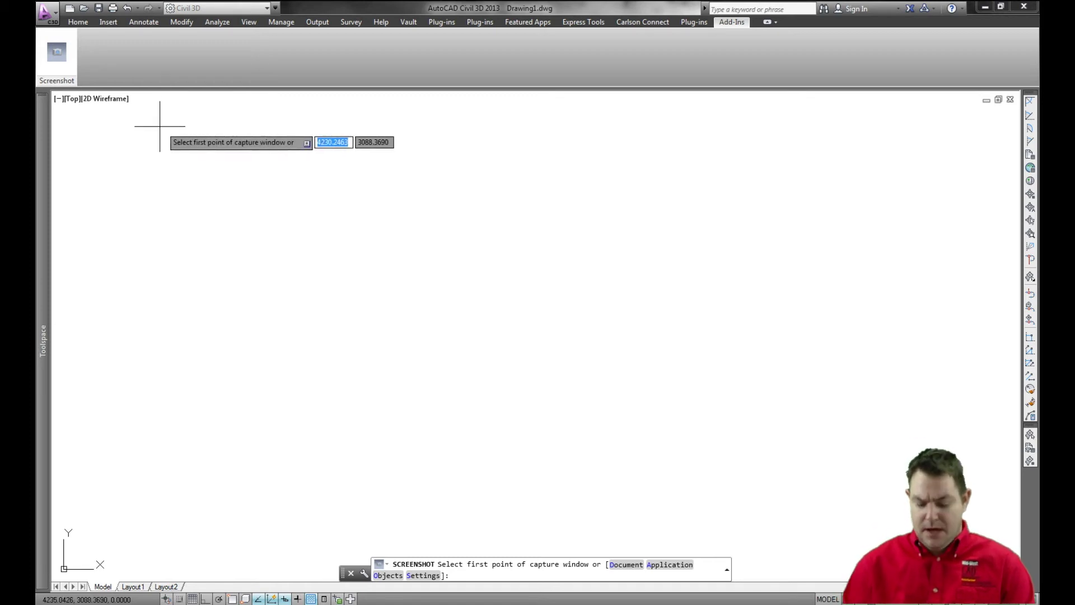
Review SCREENSHOT settings (Output=Clipboard, Print=No, Grayscale=Off) and exit back to capturing.
key("Down")
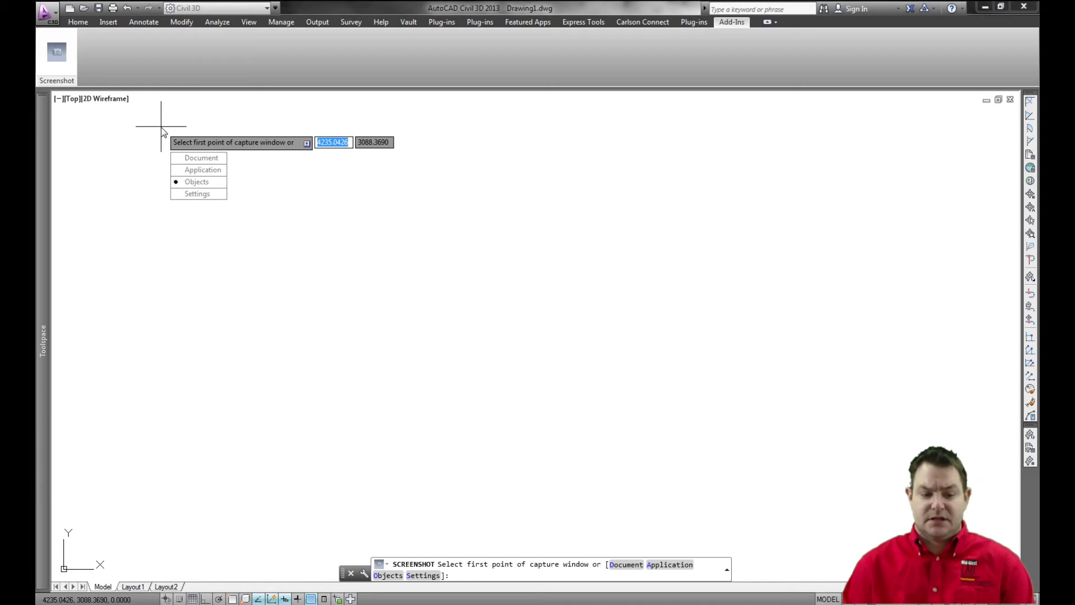
key("Return")
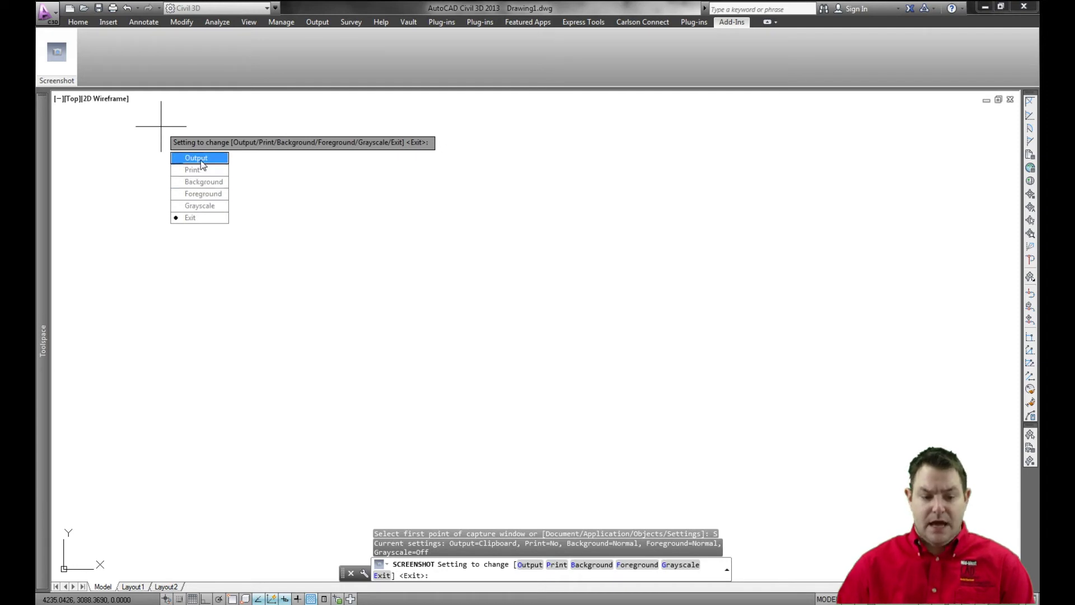
left_click(194, 217)
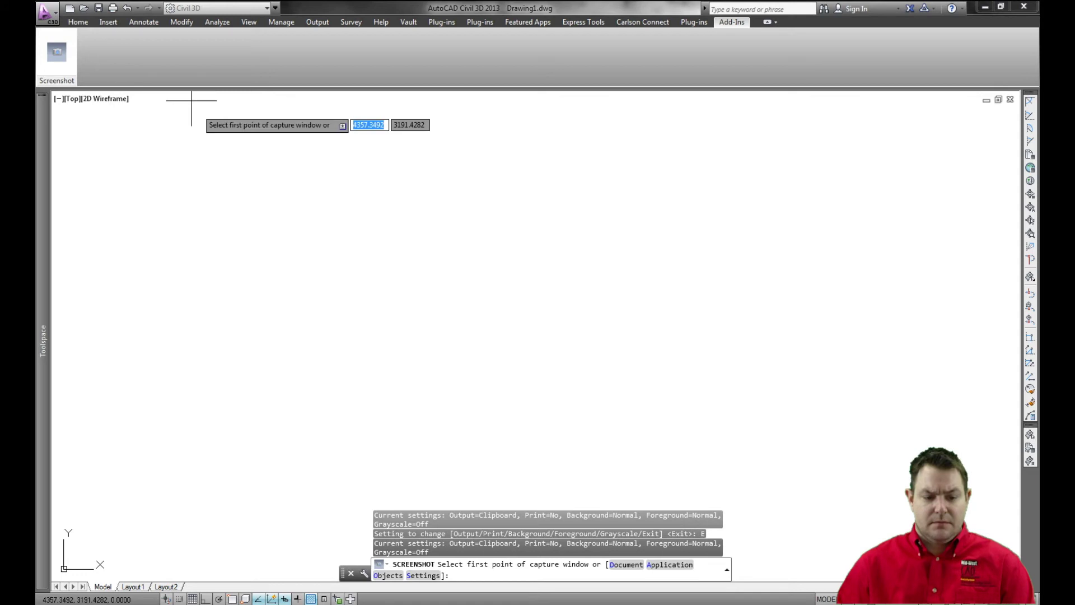
Pick two opposite corners of the drawing area to capture it to the clipboard.
left_click(359, 178)
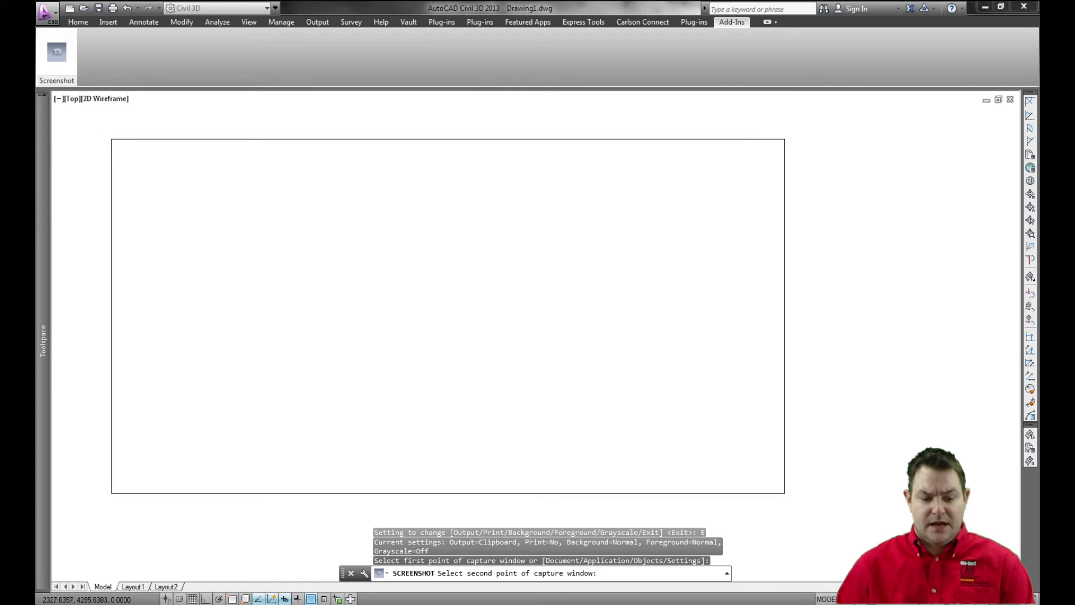
left_click(98, 117)
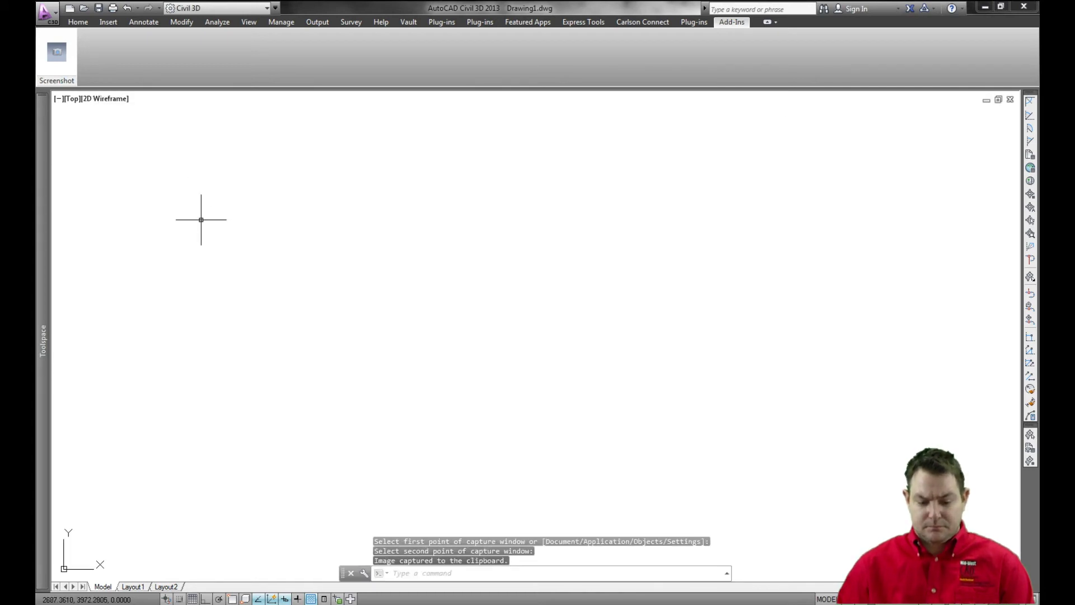